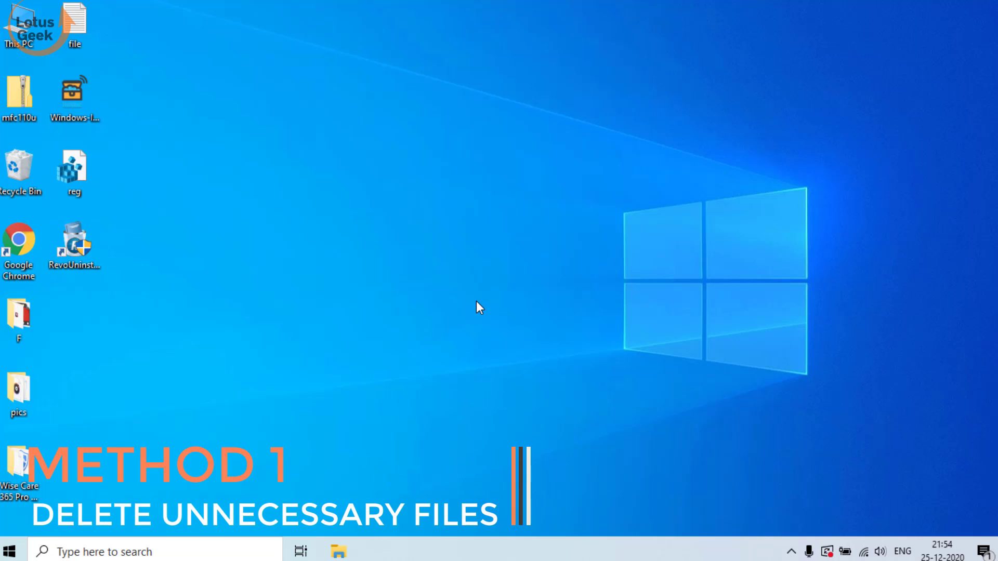
# - Browse in File Explorer to the C:\Windows\System32\drivers\etc folder
pyautogui.press('super+e')
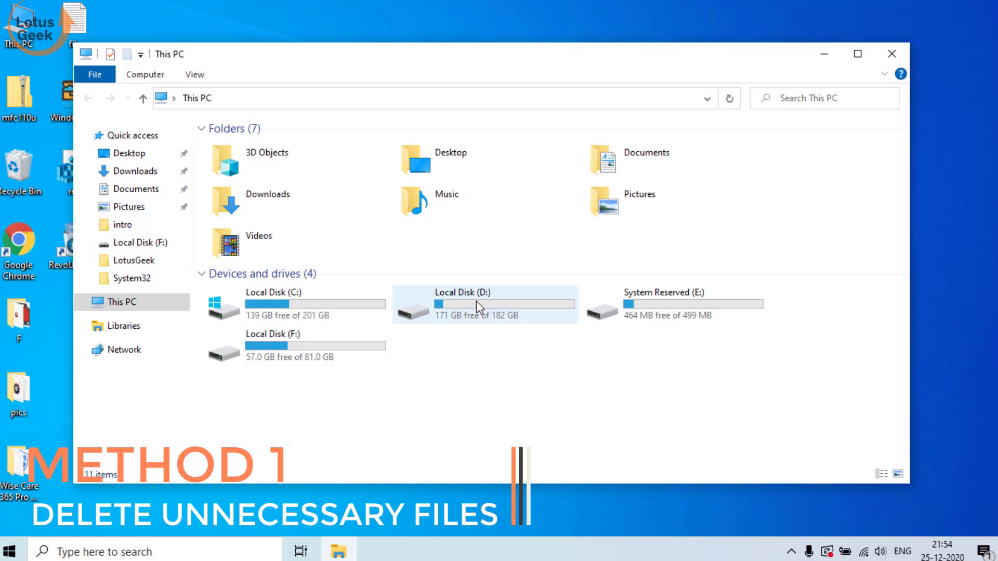
pyautogui.doubleClick(313, 313)
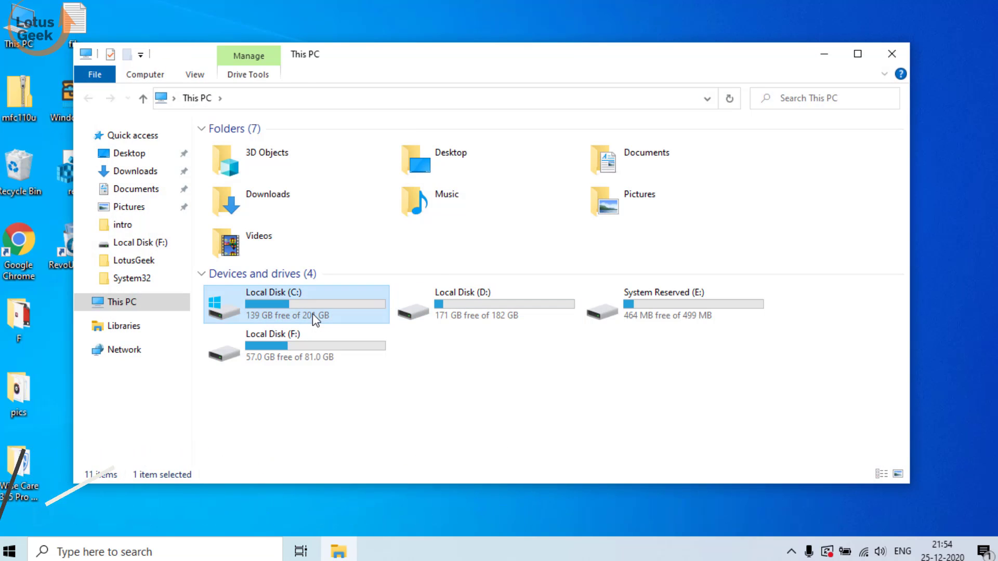
pyautogui.press('w')
pyautogui.doubleClick(243, 224)
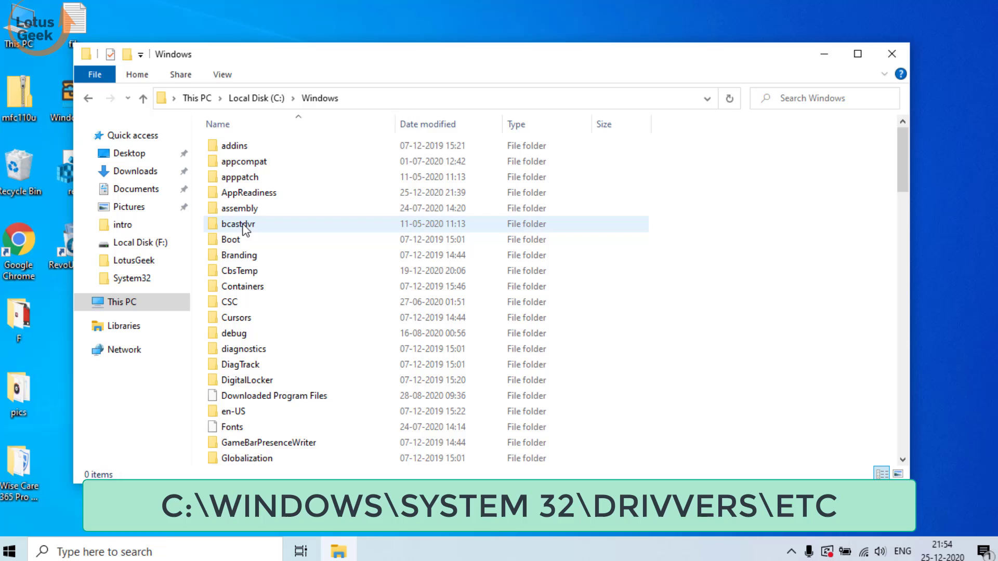
pyautogui.press('s')
pyautogui.press('s')
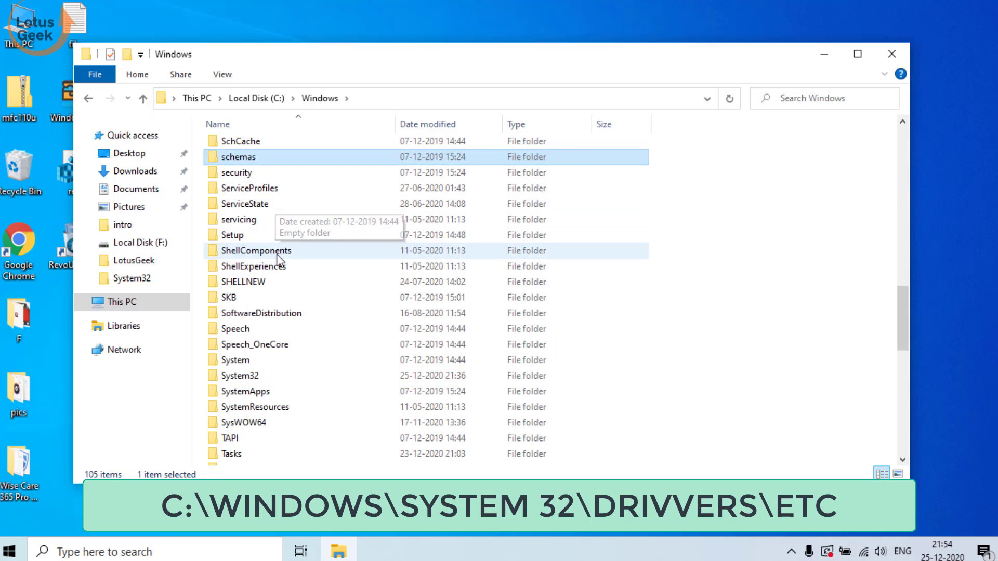
pyautogui.doubleClick(265, 376)
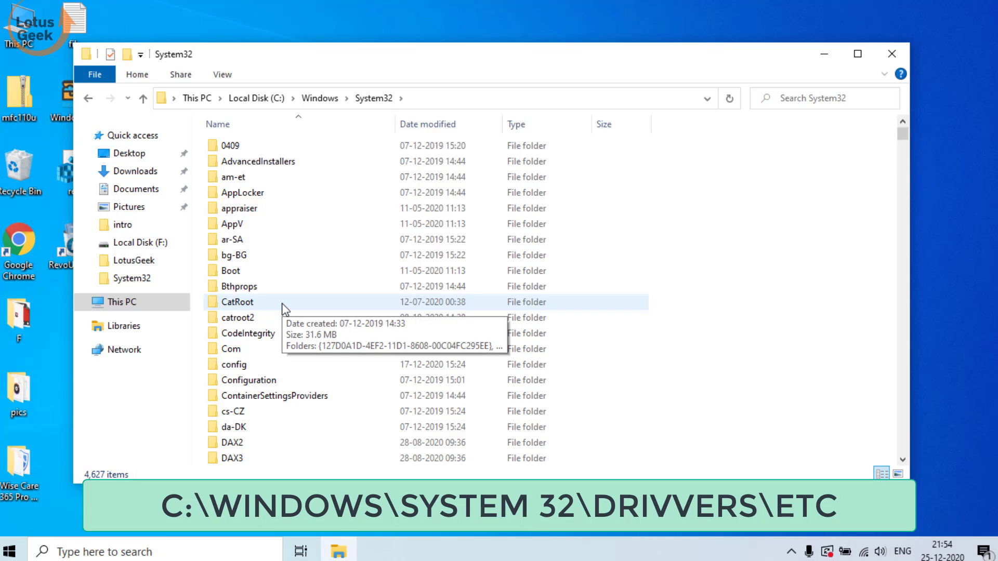
pyautogui.press('d')
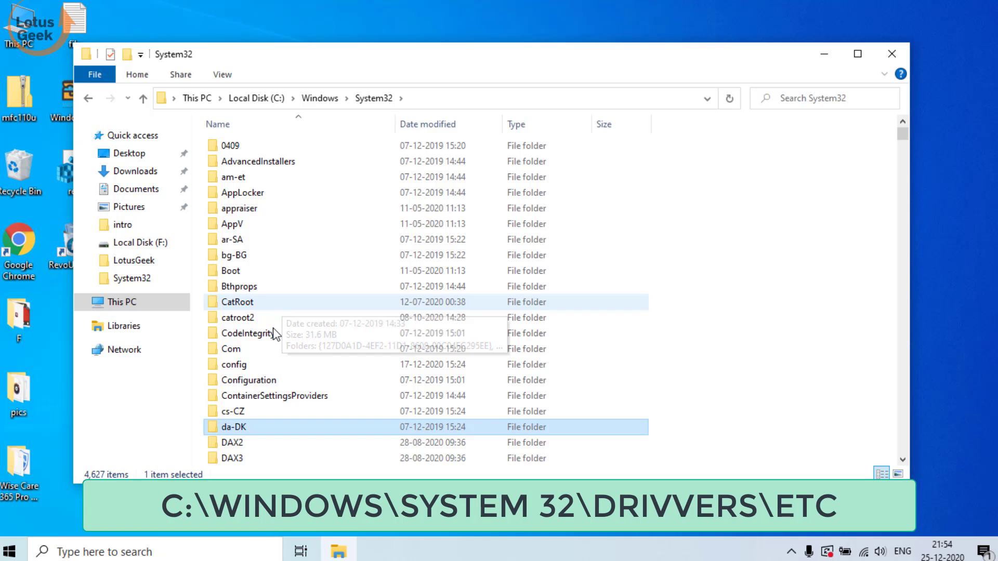
pyautogui.scroll(-5, 266, 405)
pyautogui.scroll(-1, 267, 406)
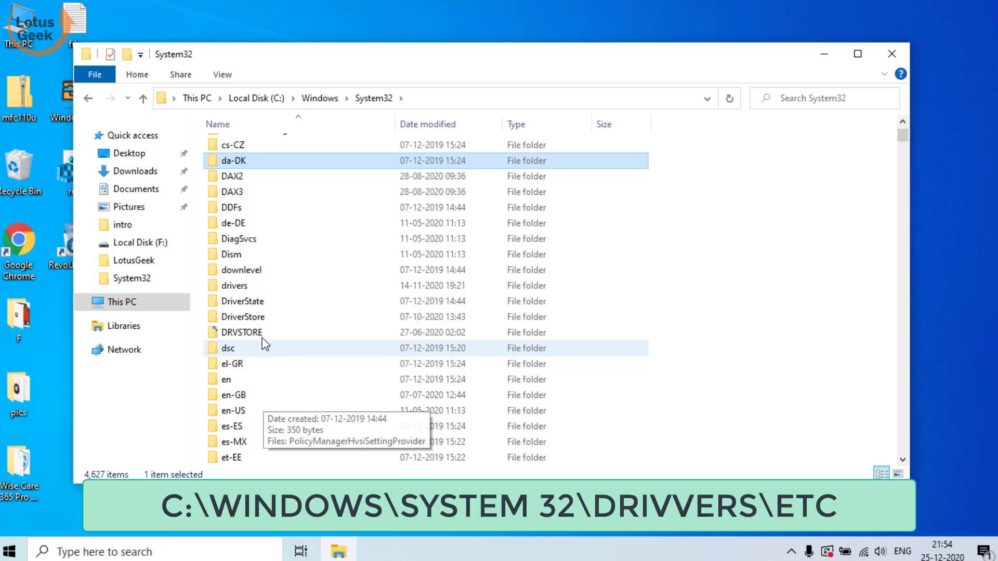
pyautogui.click(244, 286)
pyautogui.doubleClick(243, 286)
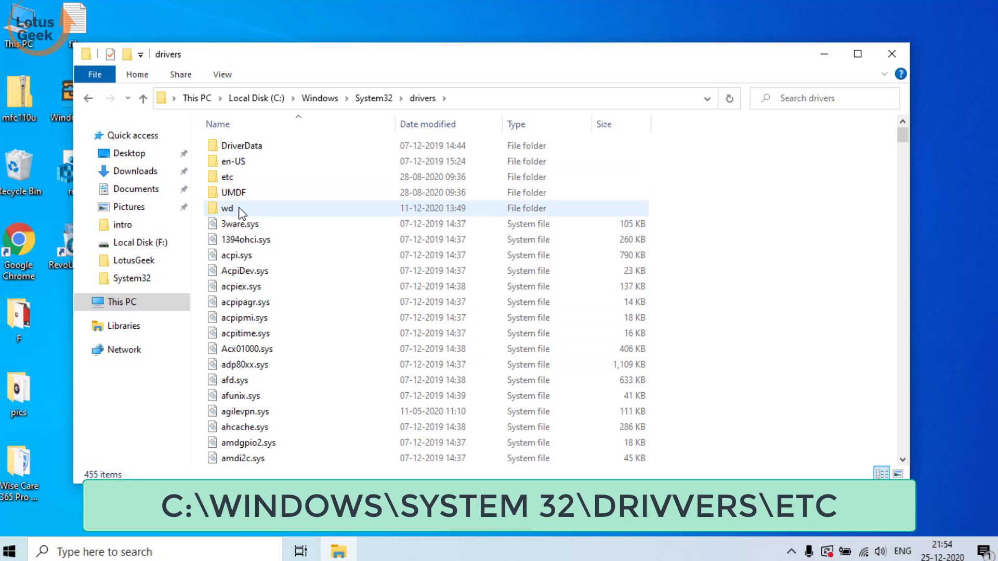
pyautogui.doubleClick(232, 179)
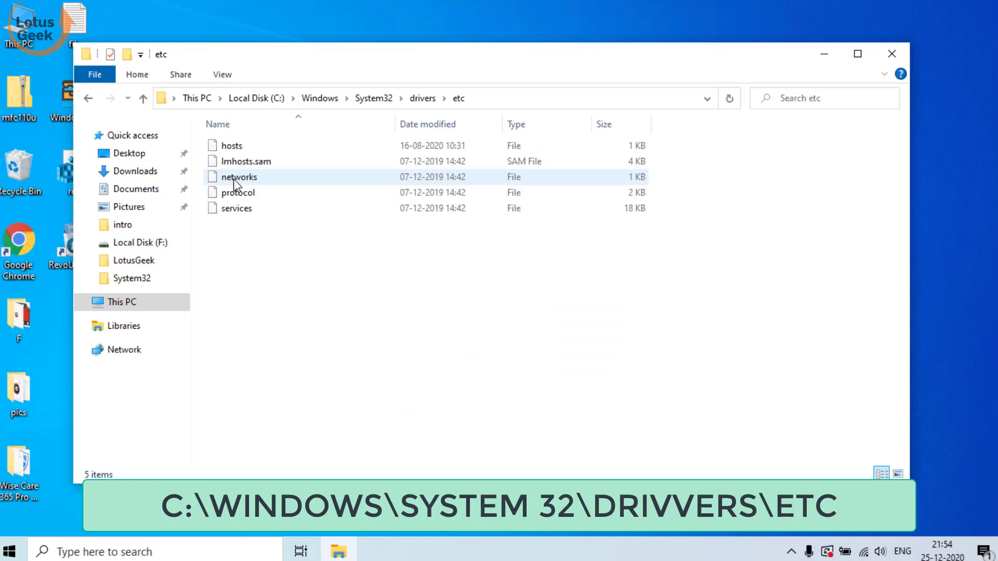
# - Select the five files in etc and show their context menu, then dismiss it and close Explorer
pyautogui.moveTo(262, 285); pyautogui.dragTo(282, 129)
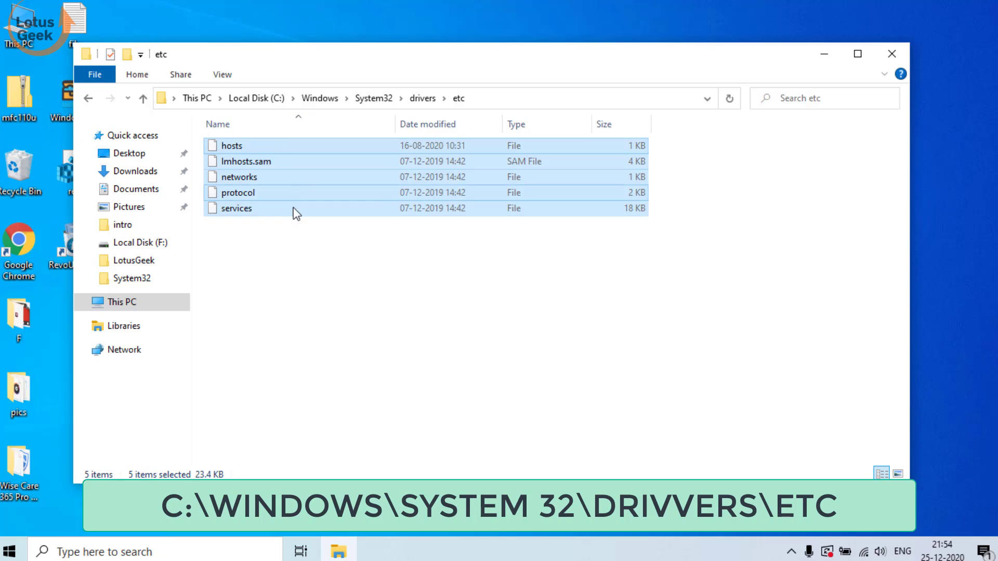
pyautogui.rightClick(322, 209)
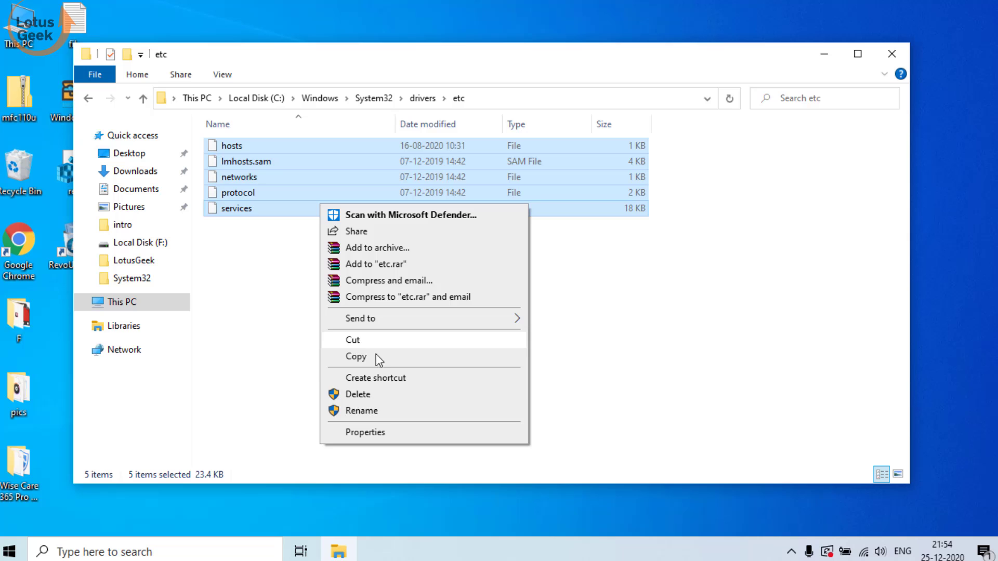
pyautogui.click(653, 390)
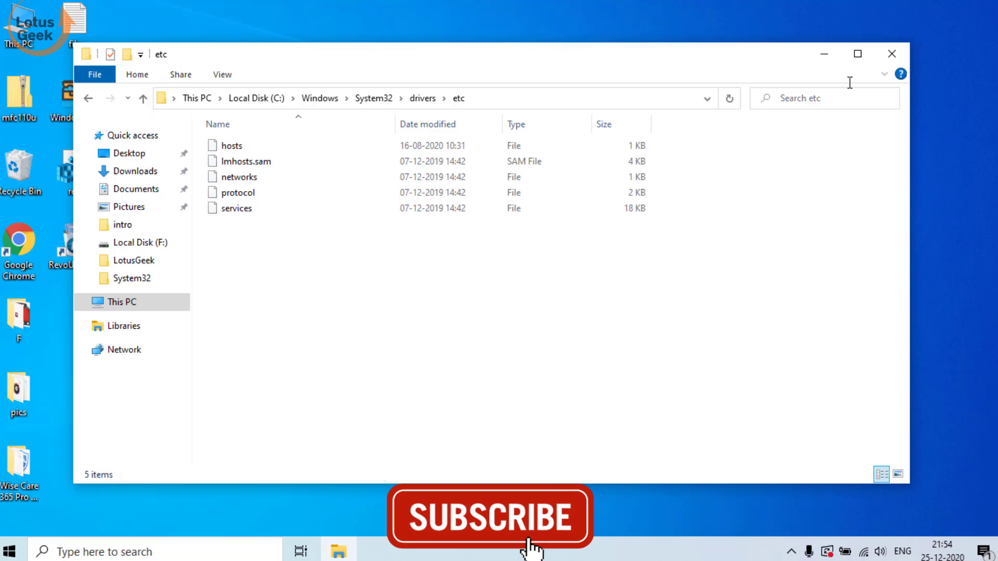
pyautogui.click(893, 54)
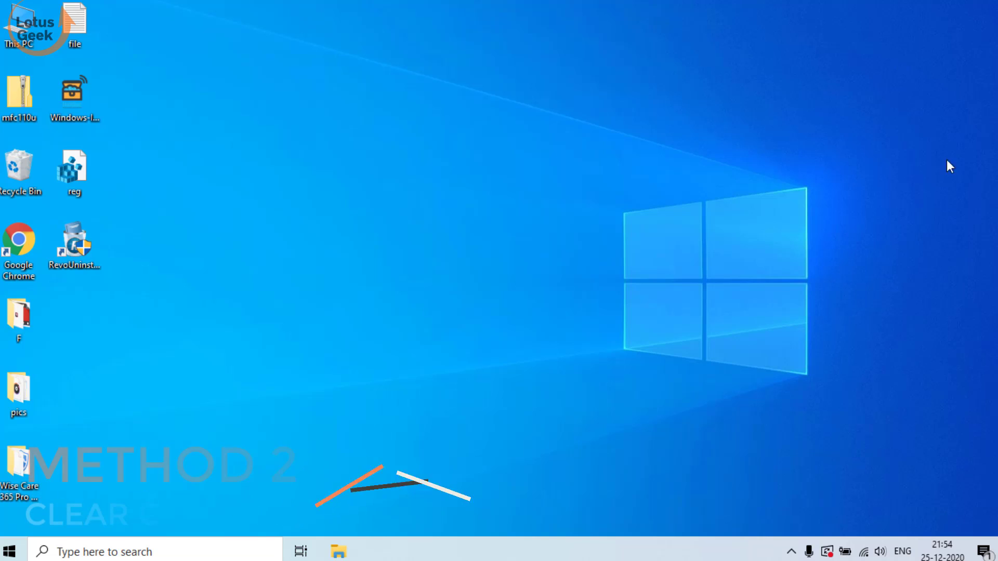
# - Launch Chrome, open its Settings page, and enter chrome://net-internals/#dns in the address bar
pyautogui.doubleClick(19, 242)
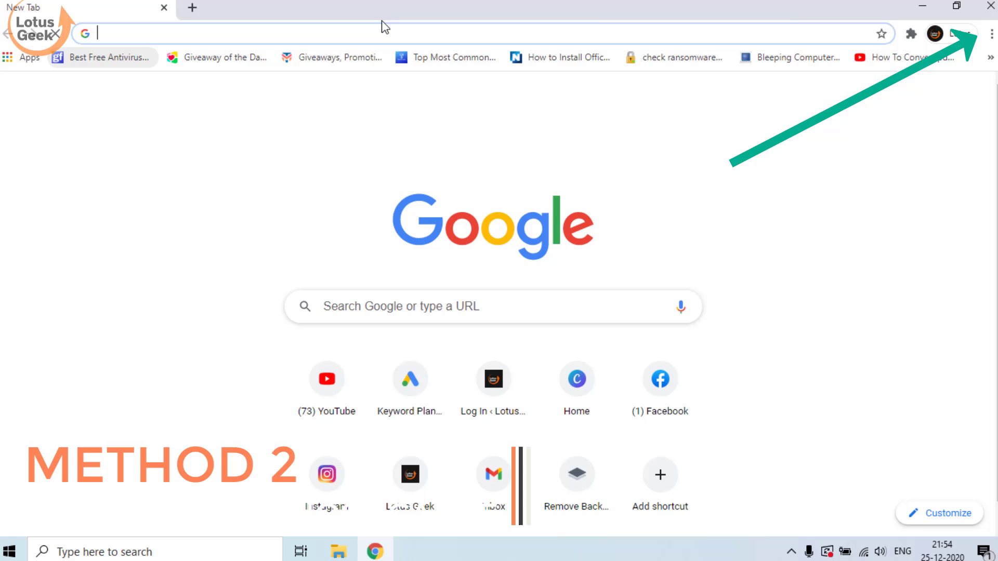
pyautogui.click(991, 34)
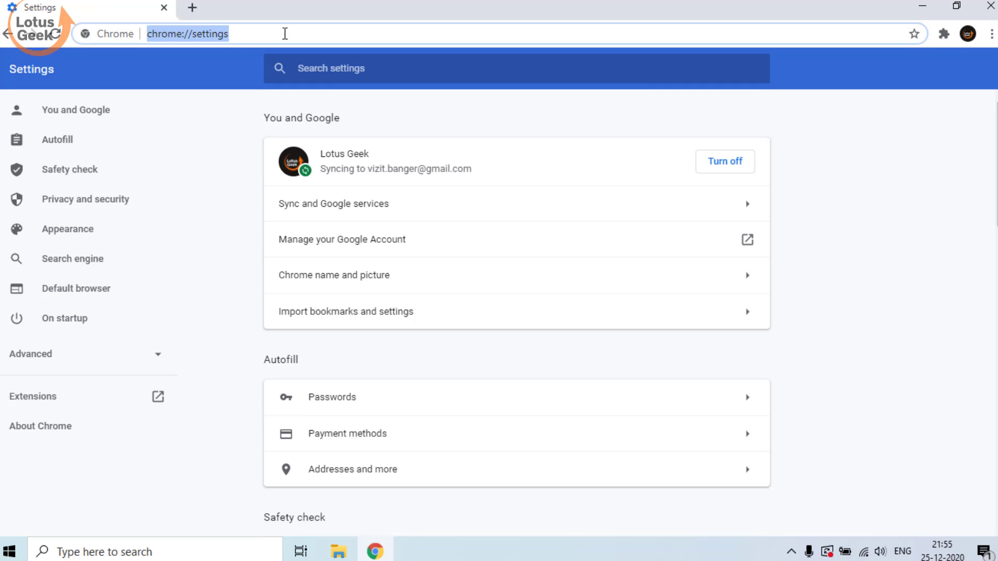
pyautogui.click(285, 34)
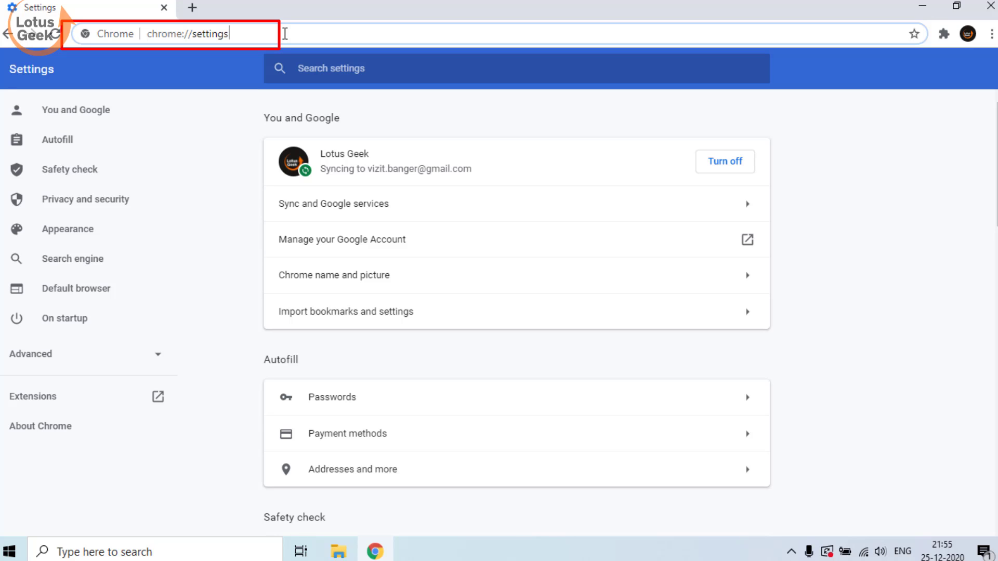
pyautogui.press('BackSpace')
pyautogui.press('BackSpace')
pyautogui.press('BackSpace')
pyautogui.press('BackSpace')
pyautogui.press('BackSpace')
pyautogui.press('BackSpace')
pyautogui.press('BackSpace')
pyautogui.press('BackSpace')
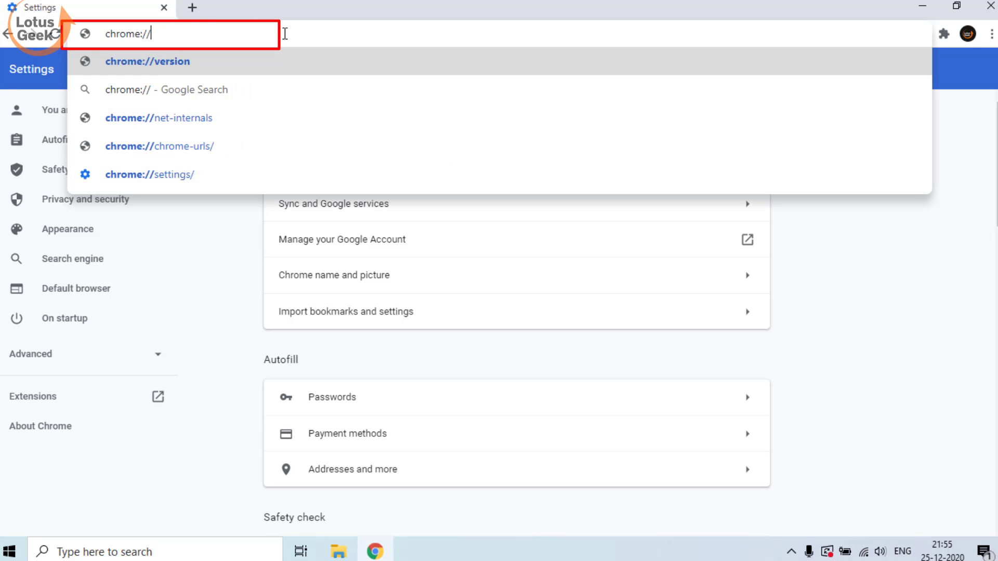
pyautogui.write('net-')
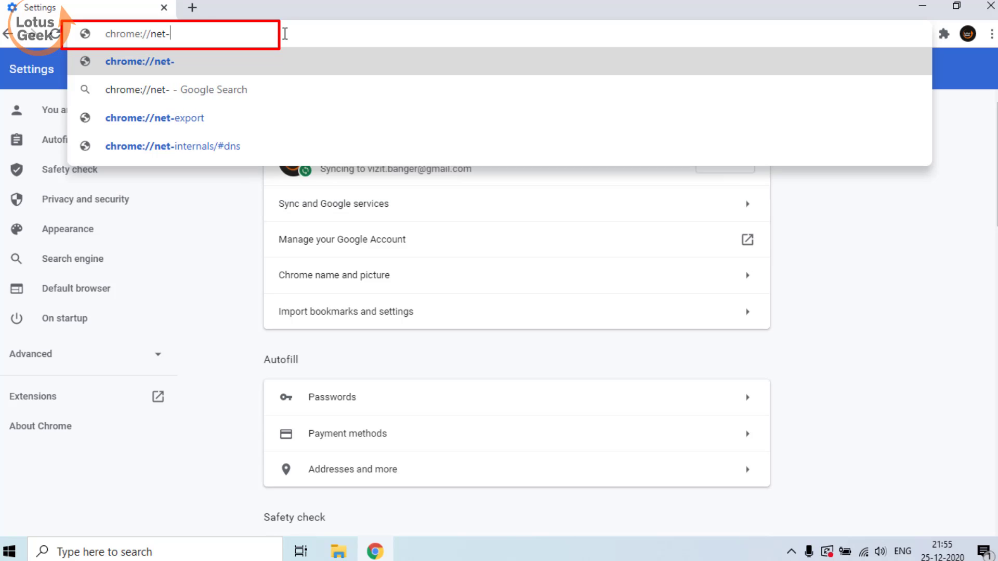
pyautogui.write('inter')
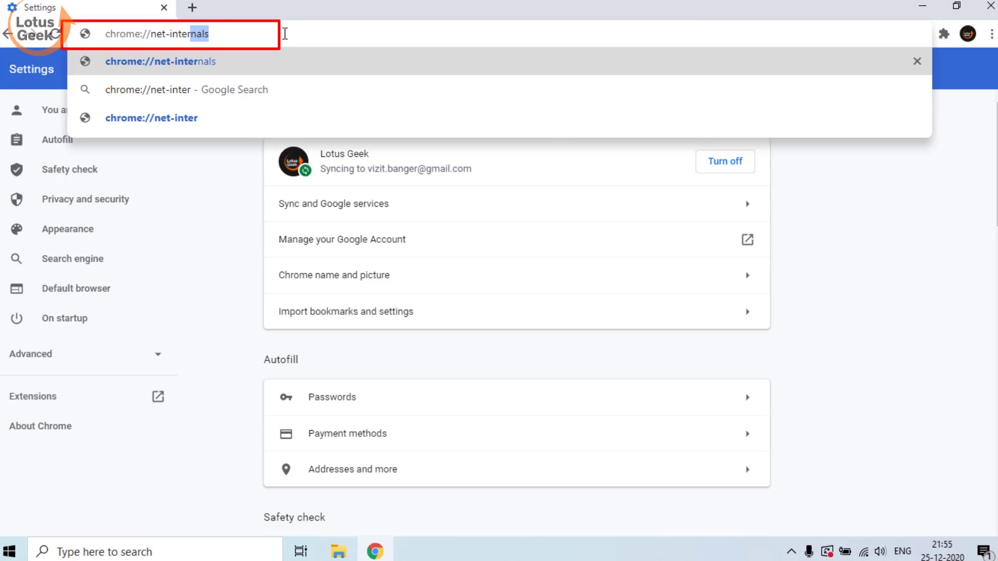
pyautogui.write('nals')
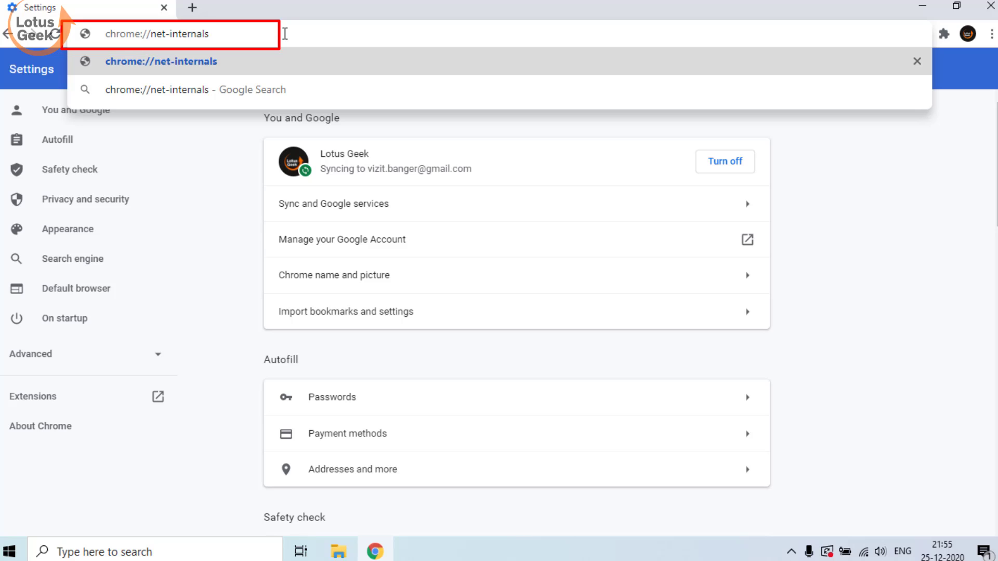
pyautogui.write('/#')
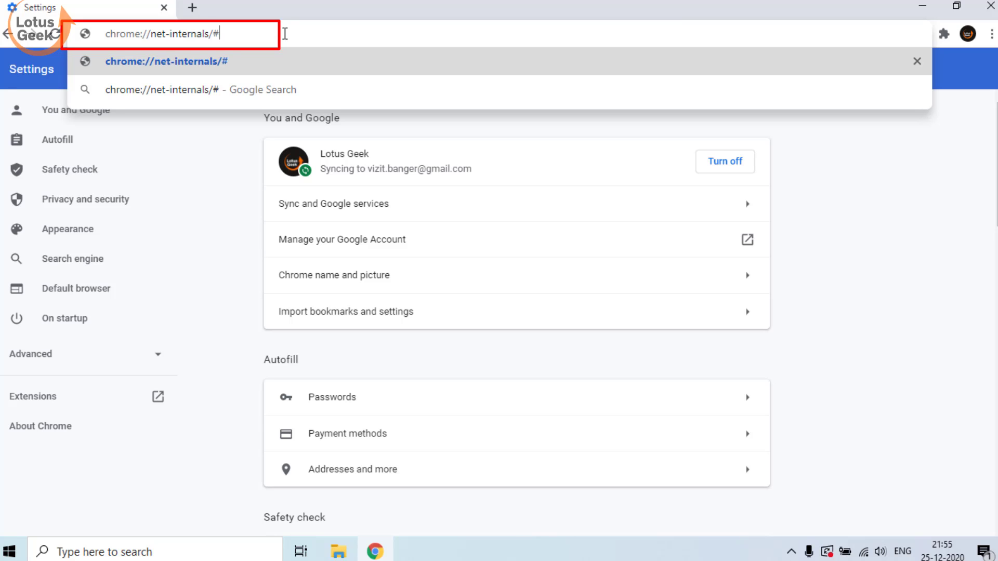
pyautogui.write('dns')
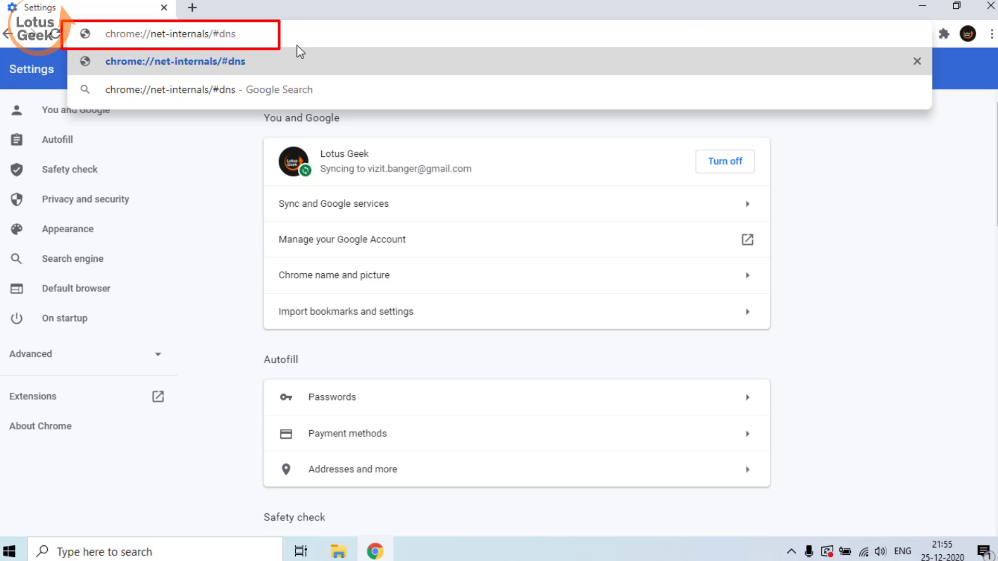
# - Load the chrome://net-internals/#dns host resolver page, then close Chrome
pyautogui.press('Return')
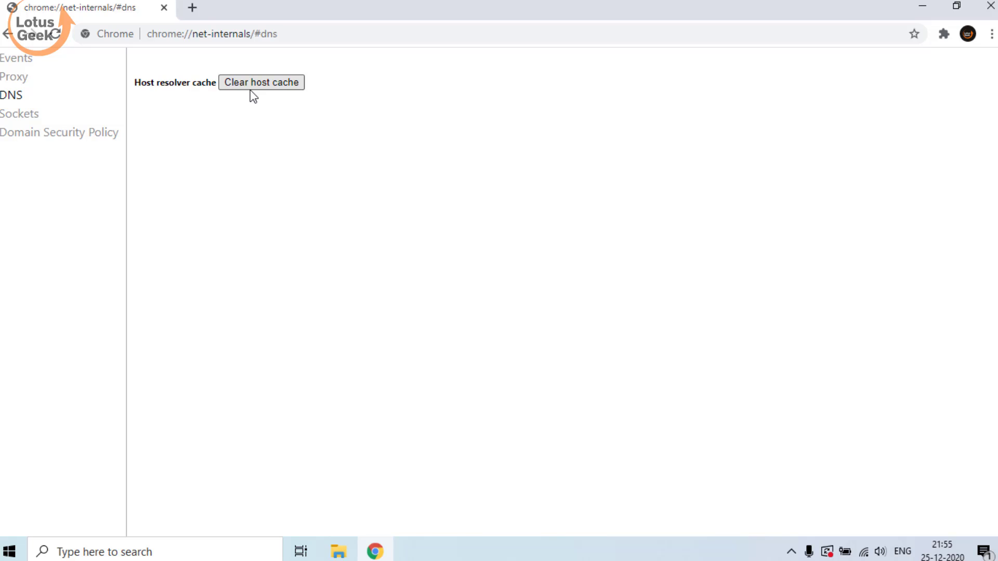
pyautogui.click(990, 6)
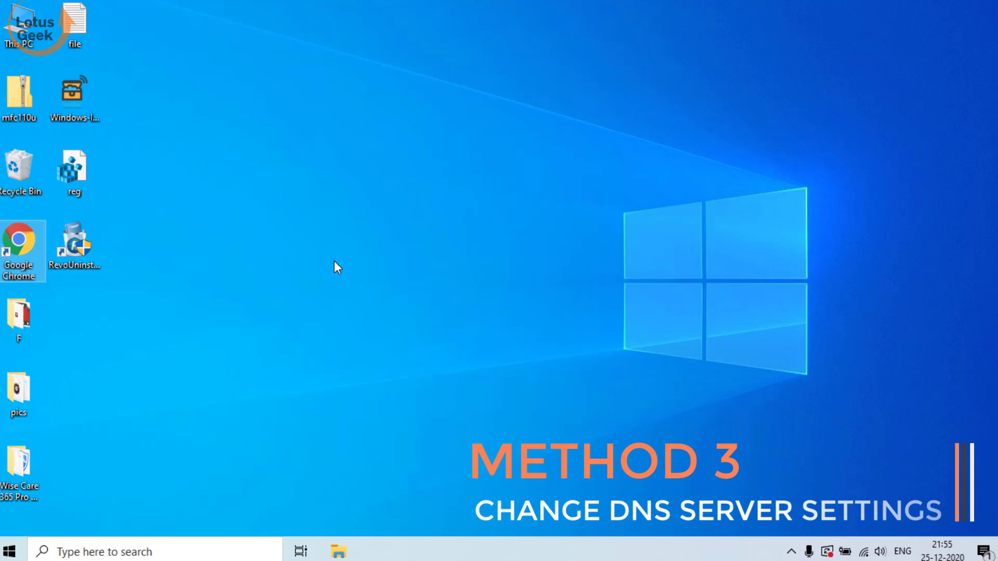
# - Find Control Panel in Start, maximize it, go to Network Connections, and right-click Wi-Fi
pyautogui.press('super')
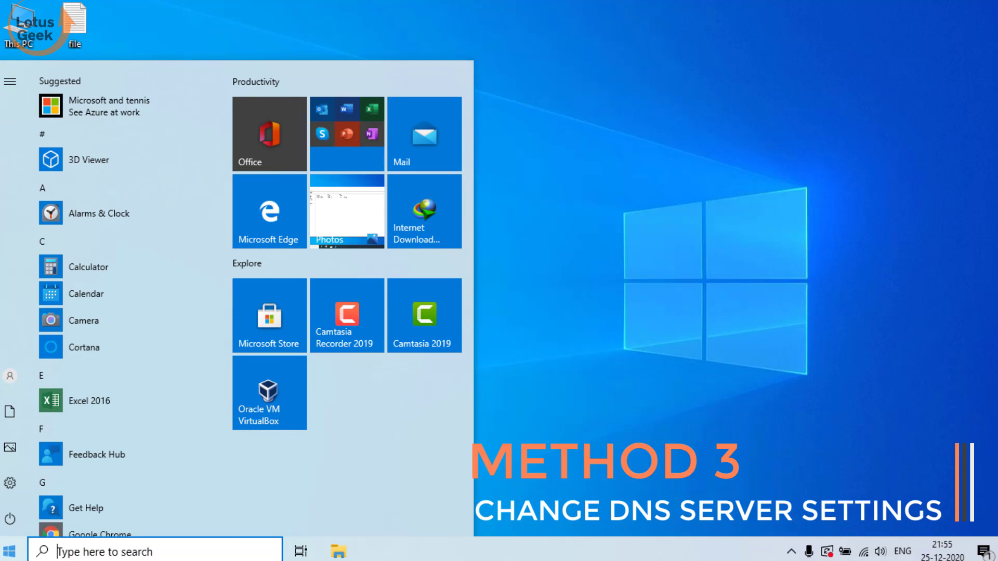
pyautogui.write('contro')
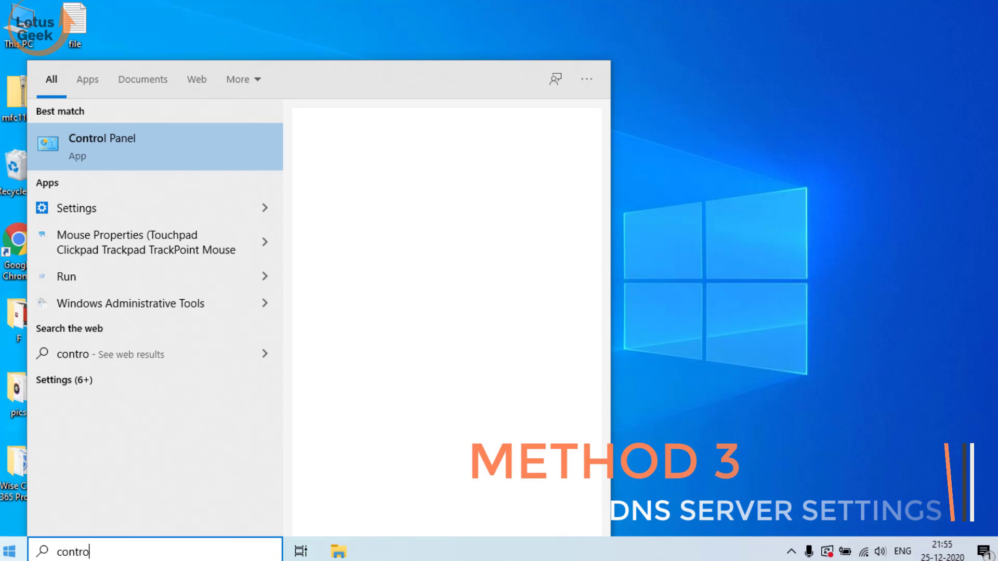
pyautogui.write('l panel')
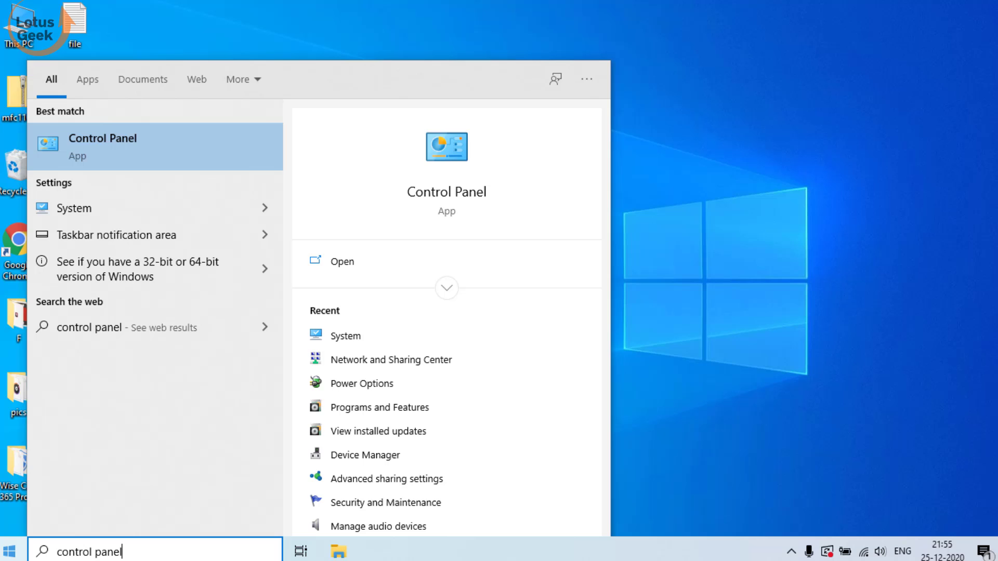
pyautogui.click(456, 187)
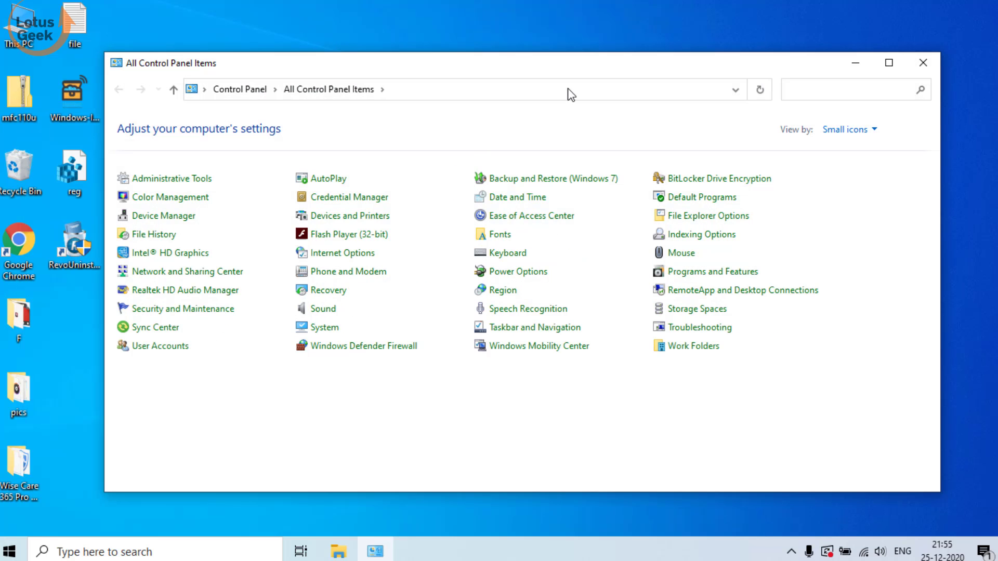
pyautogui.doubleClick(594, 67)
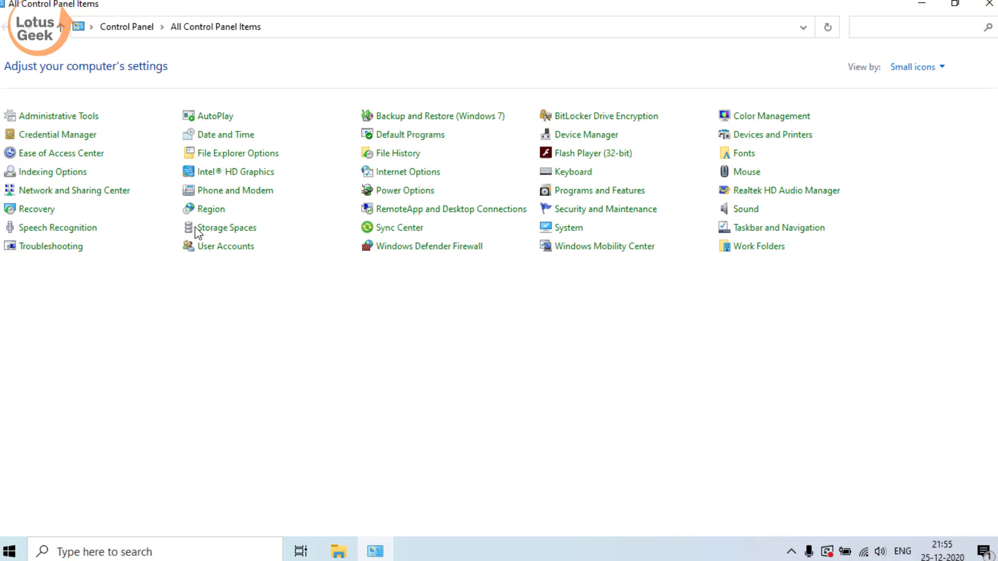
pyautogui.click(84, 193)
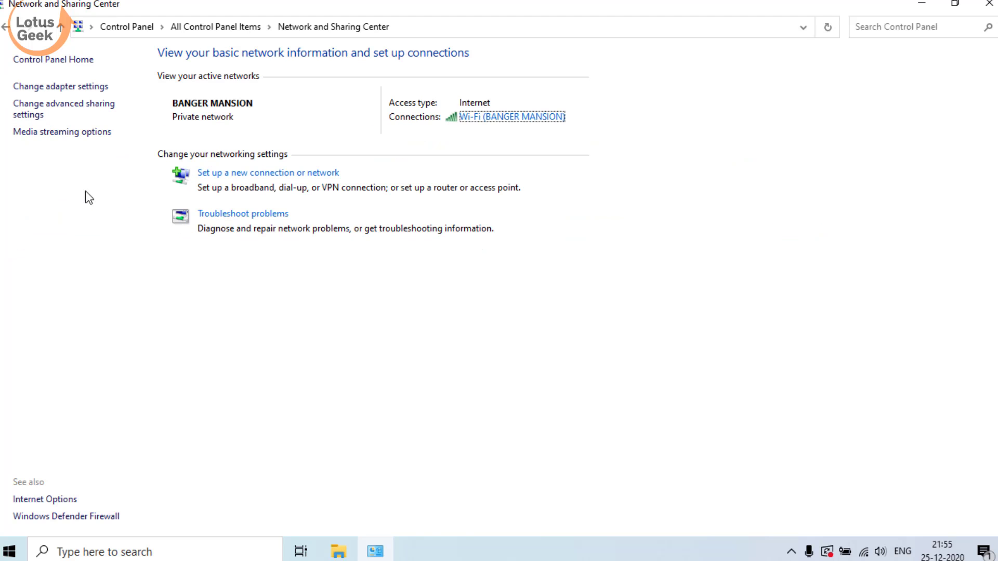
pyautogui.click(44, 88)
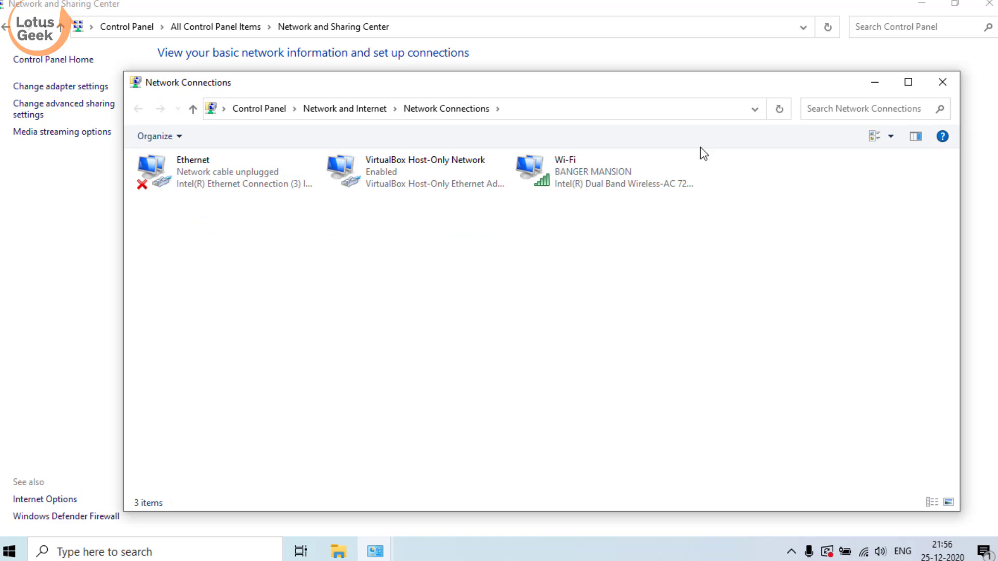
pyautogui.rightClick(591, 182)
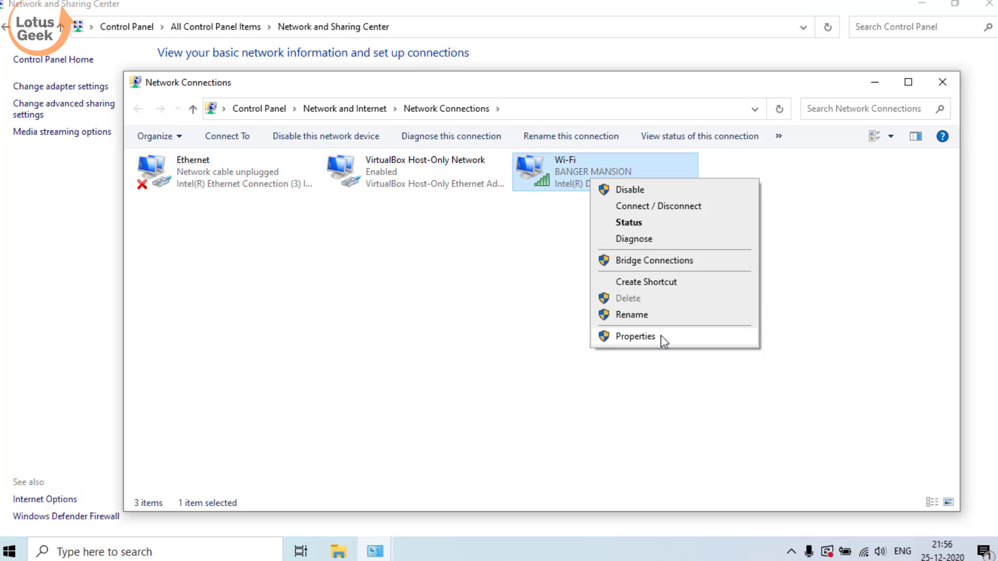
# - Set the Wi-Fi adapter's IPv4 preferred DNS server manually to 8.8.8.8 and save
pyautogui.click(641, 337)
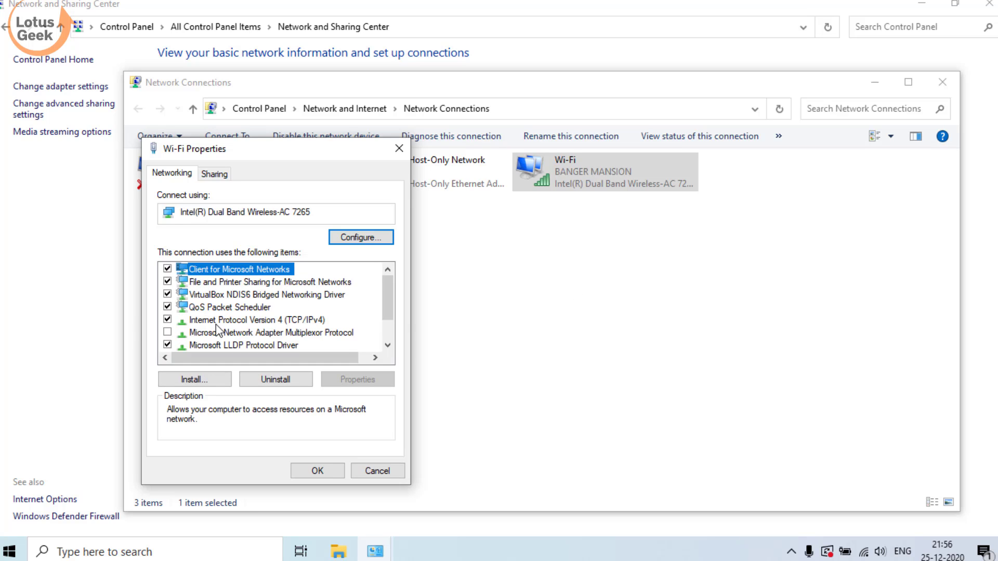
pyautogui.click(219, 324)
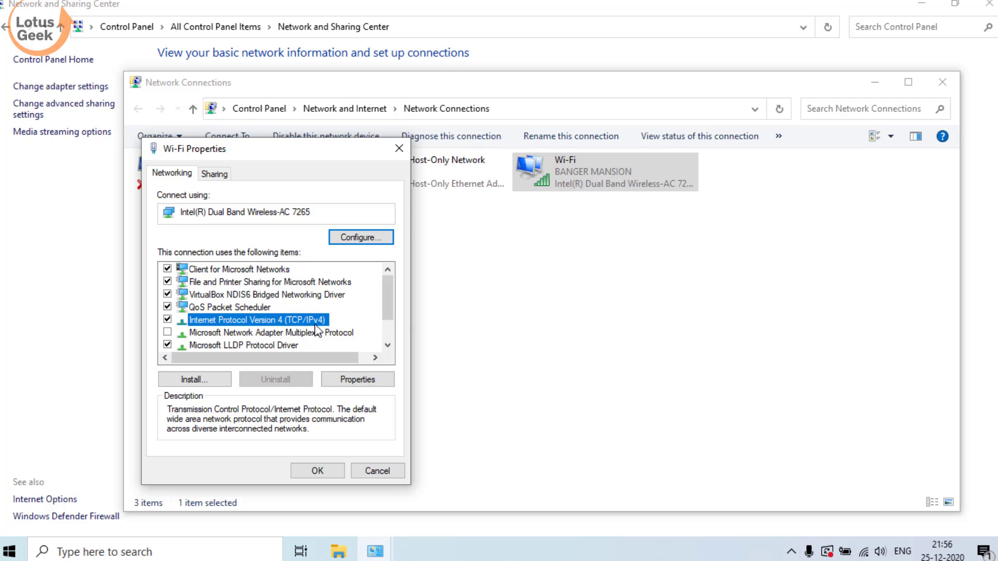
pyautogui.click(359, 380)
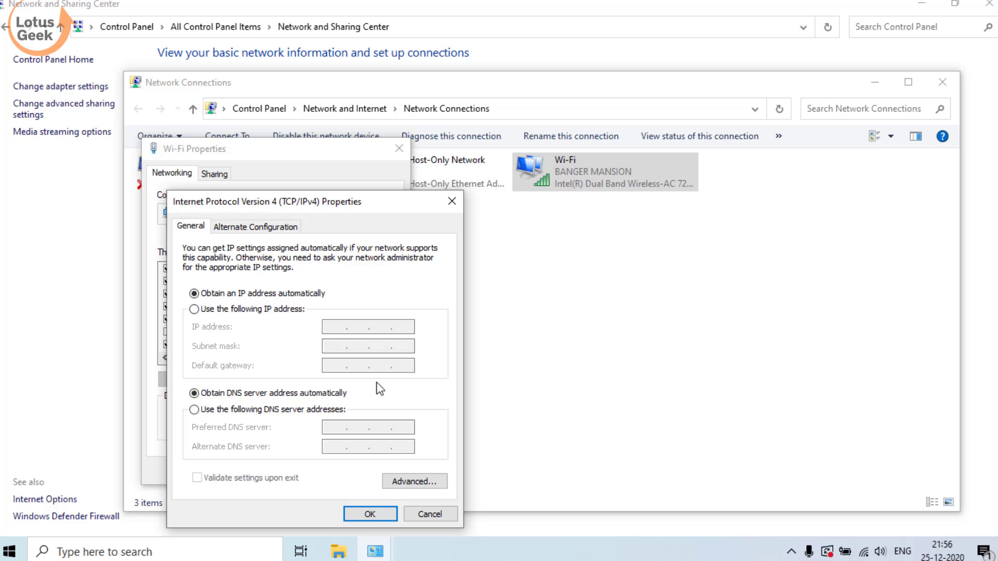
pyautogui.click(195, 410)
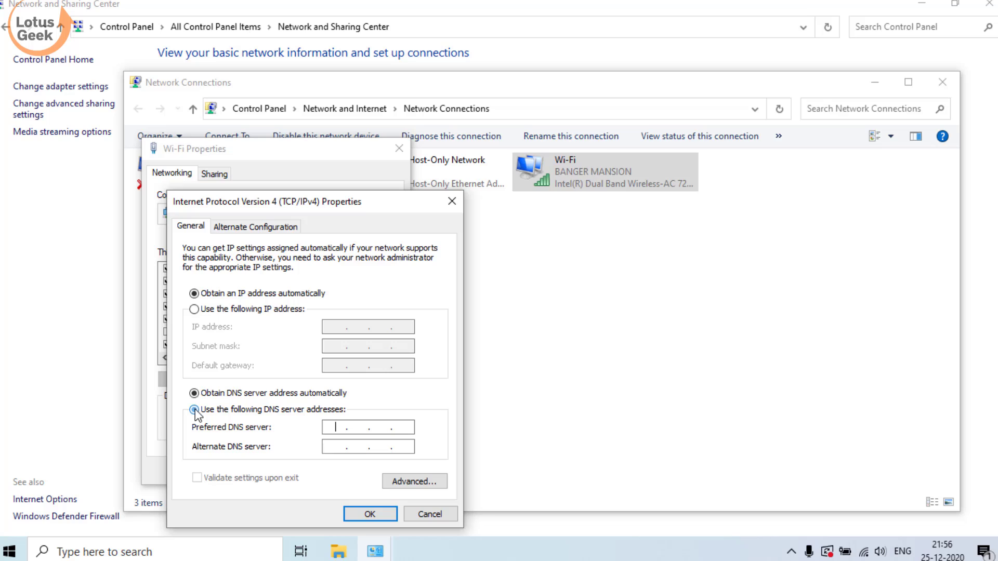
pyautogui.press('Tab')
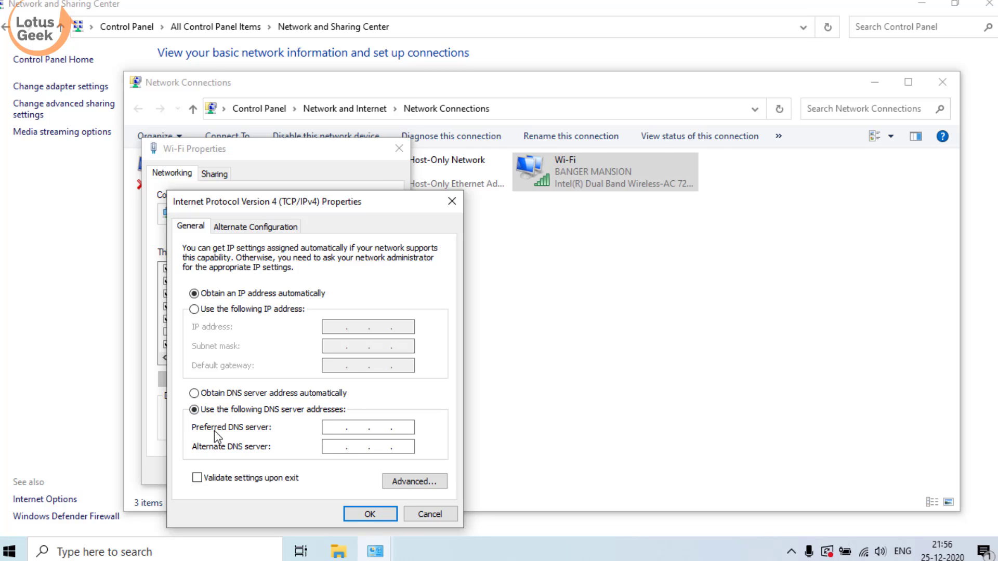
pyautogui.write('8.8.8.8')
pyautogui.click(370, 514)
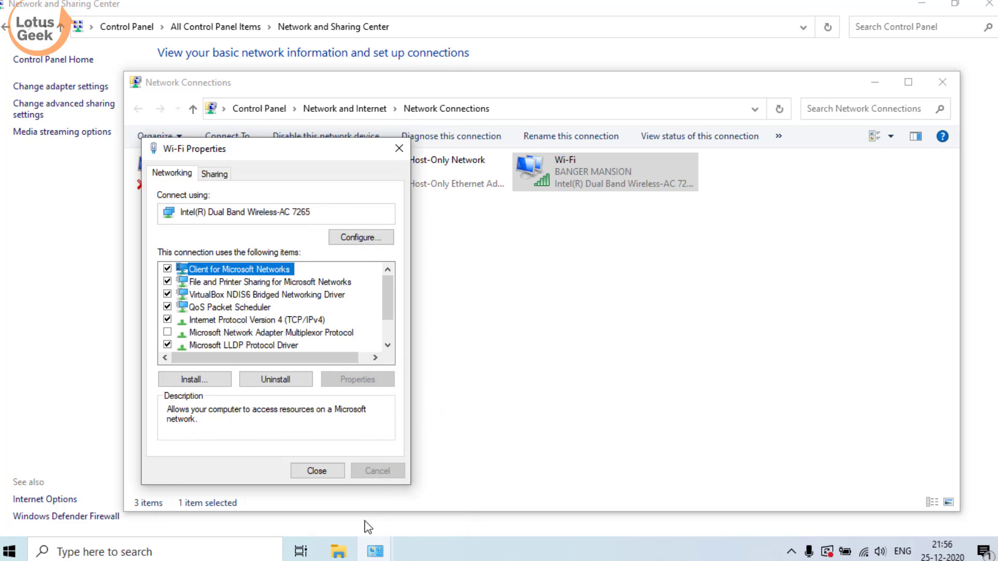
# - Close the Wi-Fi properties, Network Connections and Network and Sharing Center windows
pyautogui.click(327, 477)
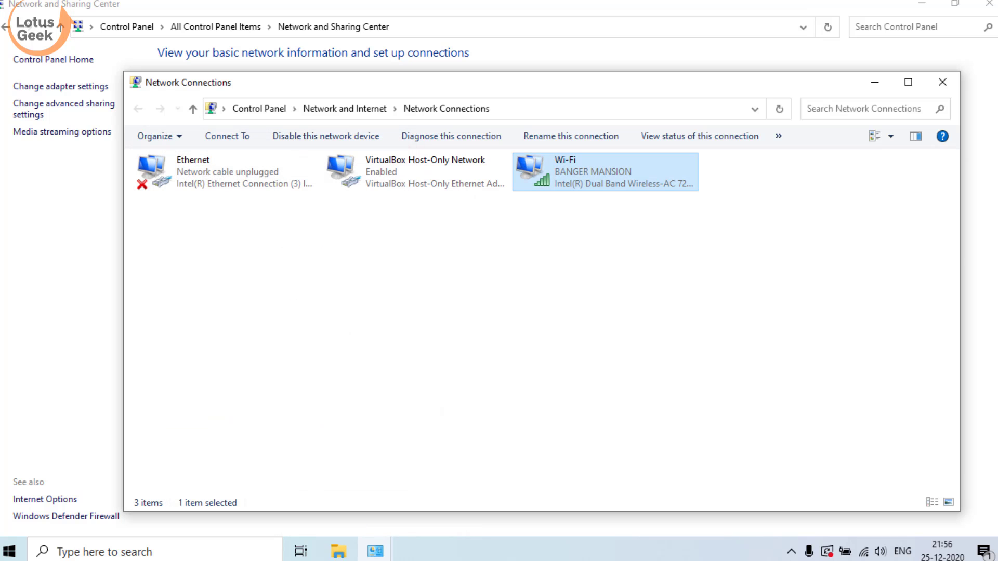
pyautogui.click(942, 82)
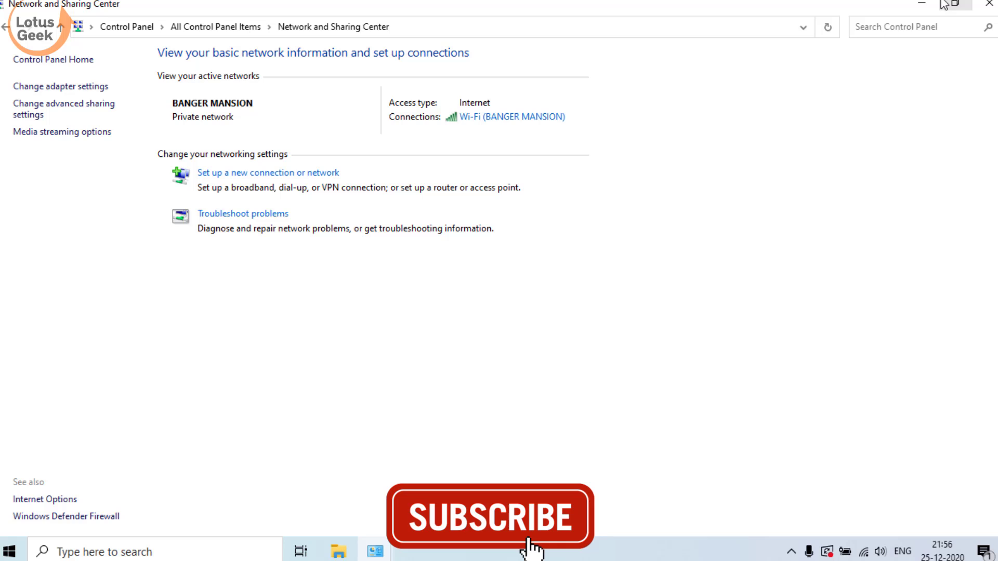
pyautogui.click(989, 3)
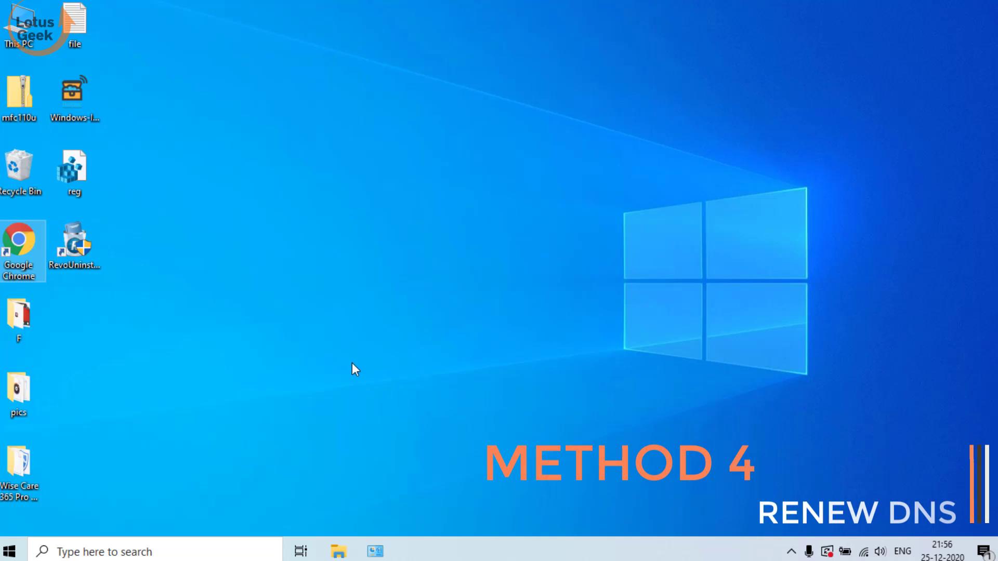
# - Search the Start menu for cmd and run Command Prompt as administrator
pyautogui.click(4, 551)
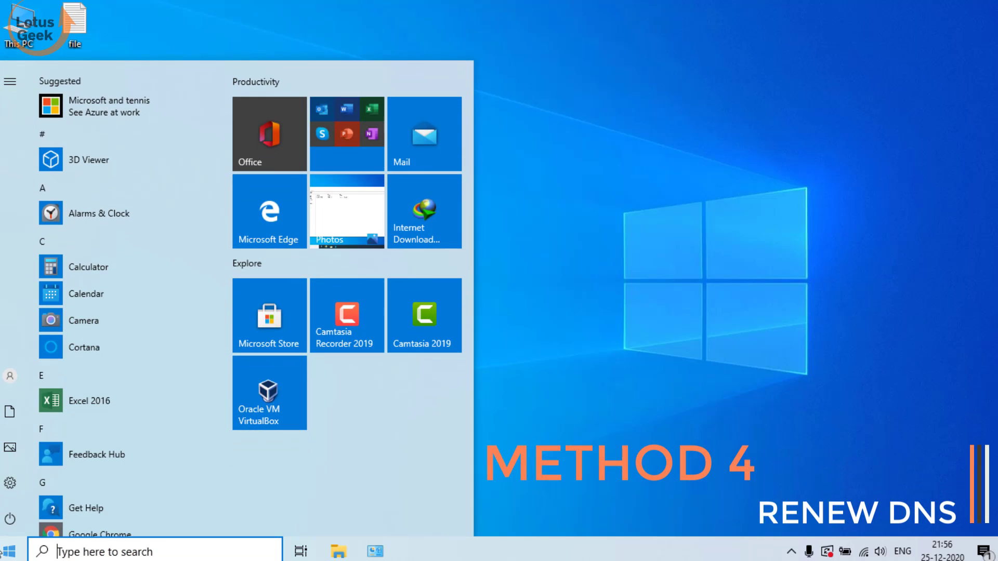
pyautogui.write('cmd')
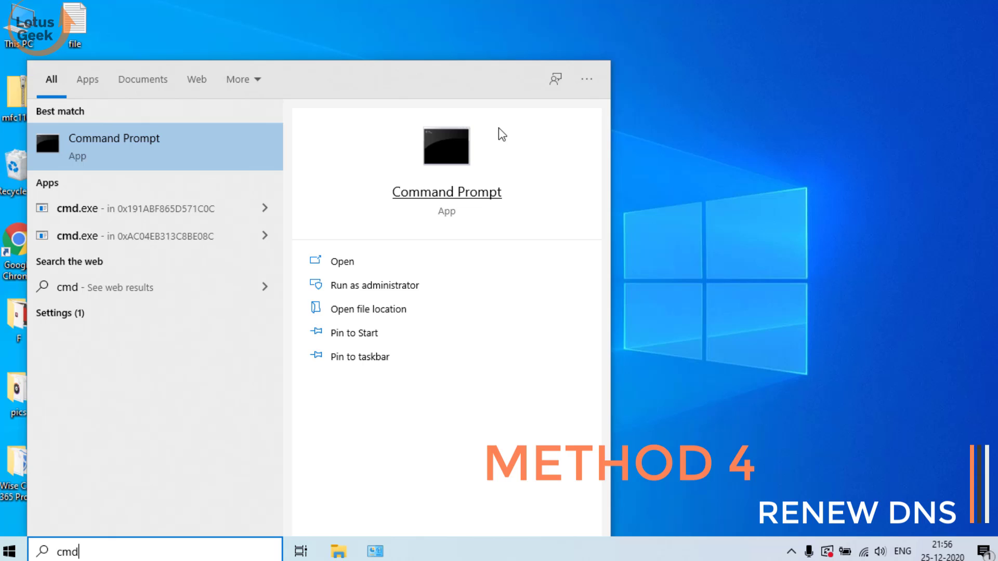
pyautogui.click(434, 294)
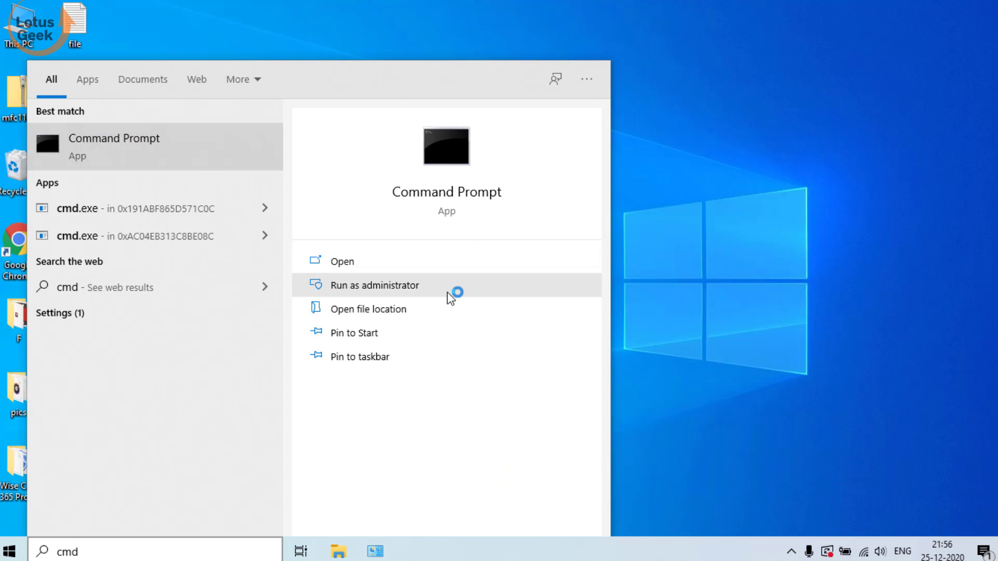
# - In the admin console, enter ipconfig /renew, then run ipconfig /registerdns
pyautogui.click(684, 165)
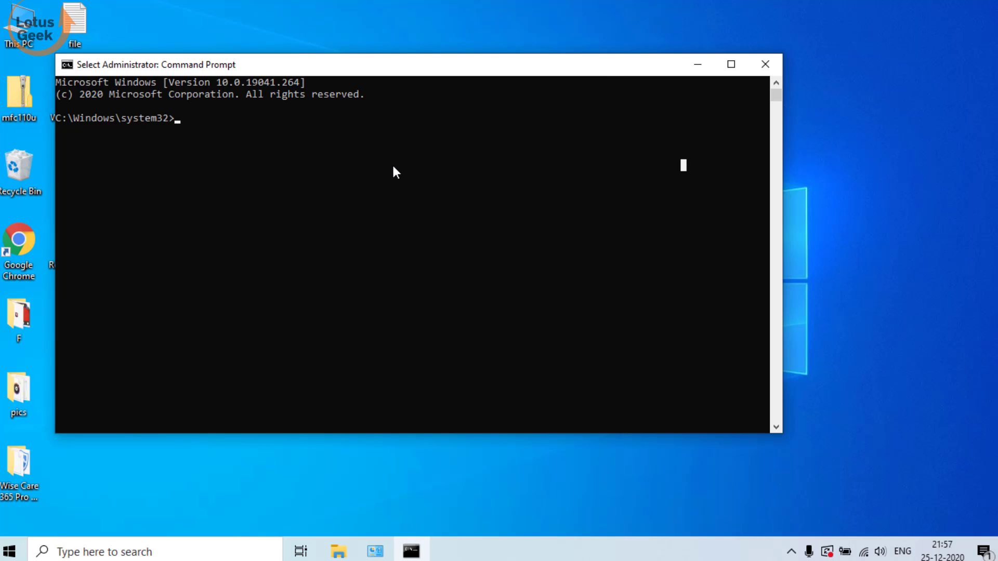
pyautogui.write('ipco')
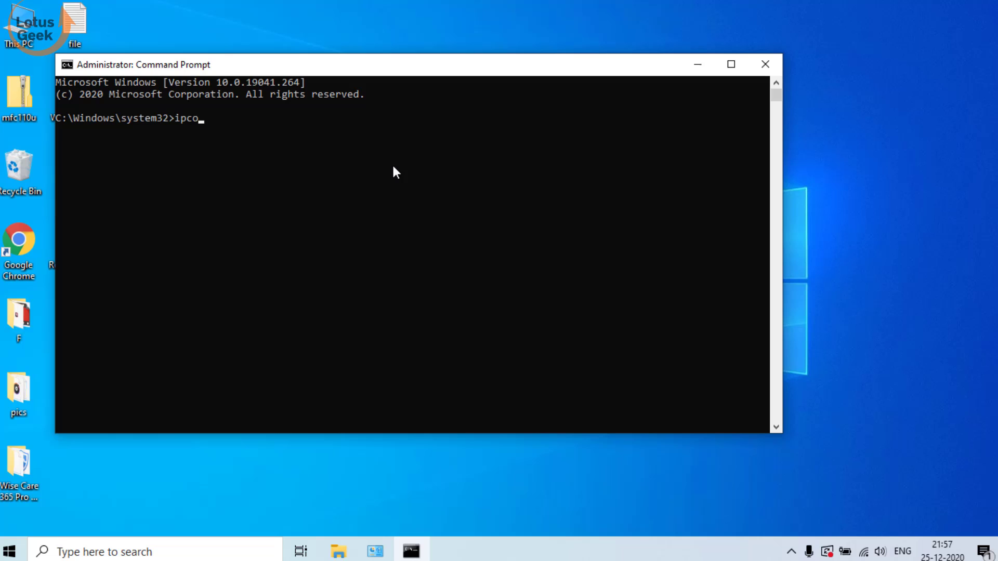
pyautogui.write('nfig')
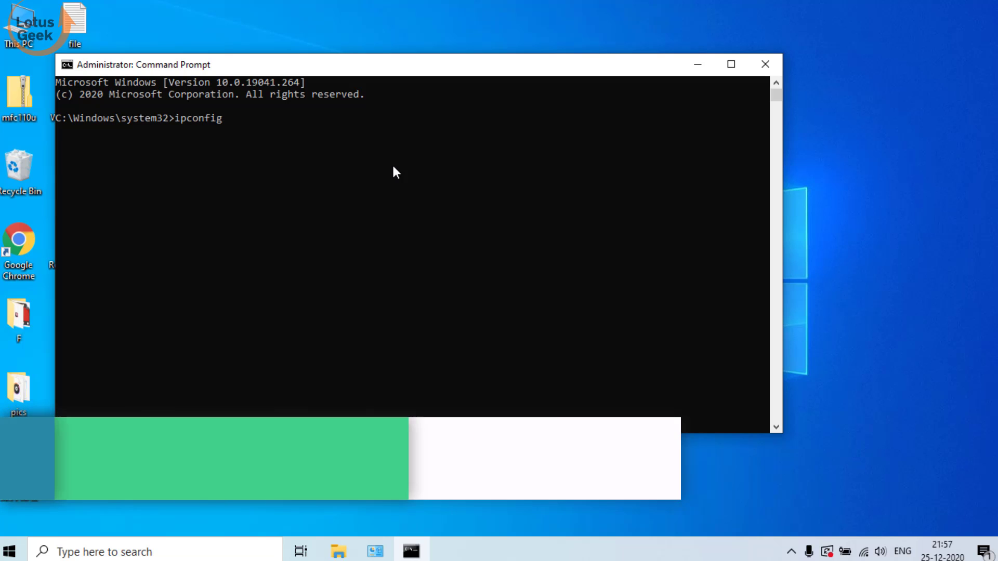
pyautogui.write(' /renew')
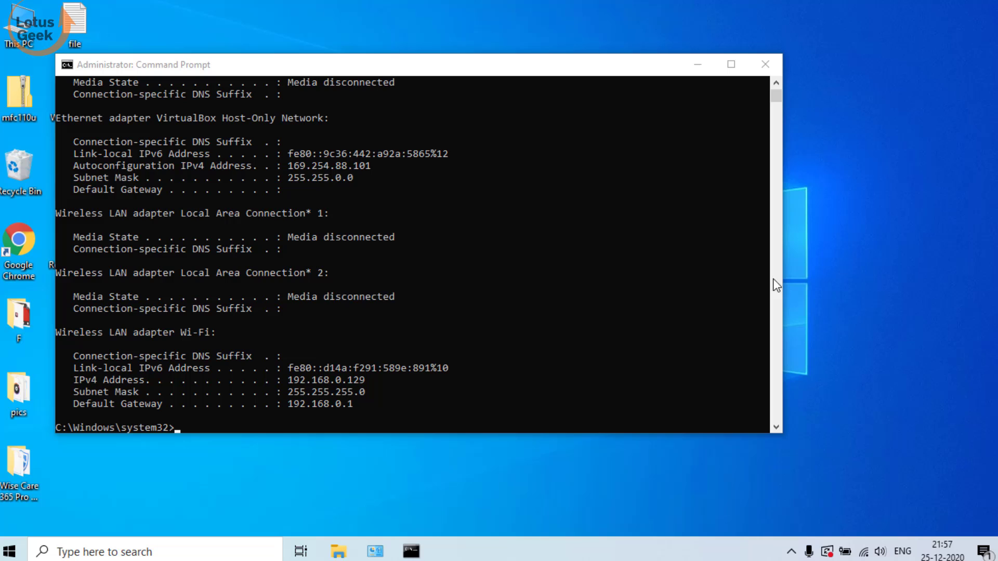
pyautogui.click(279, 320)
pyautogui.write('ipconf')
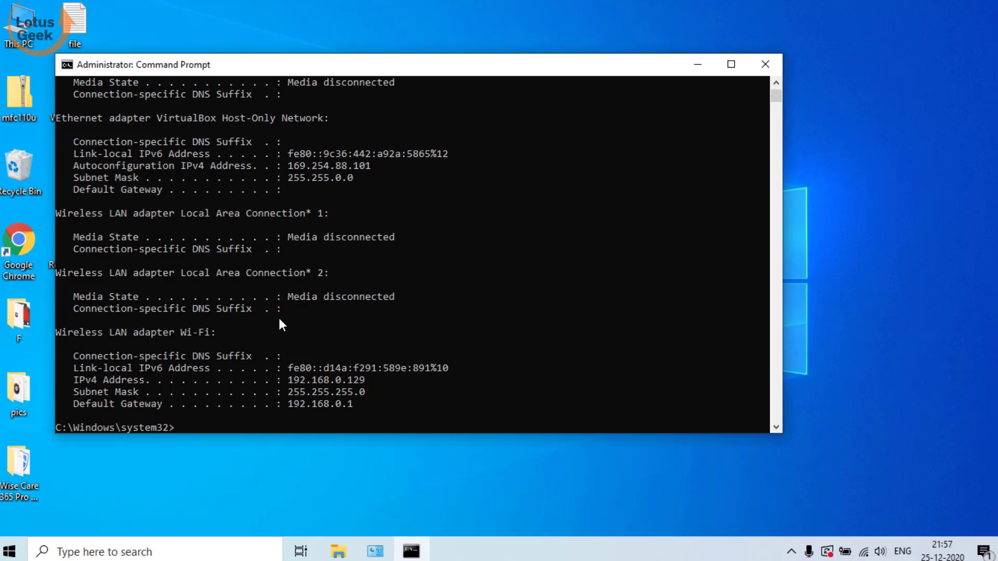
pyautogui.write('ig /register')
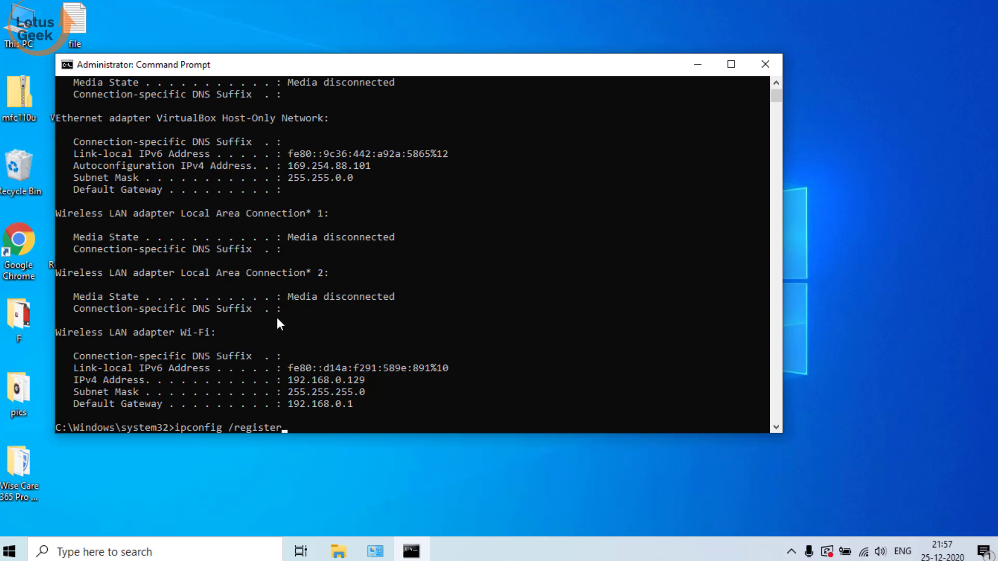
pyautogui.write('dns')
pyautogui.press('Return')
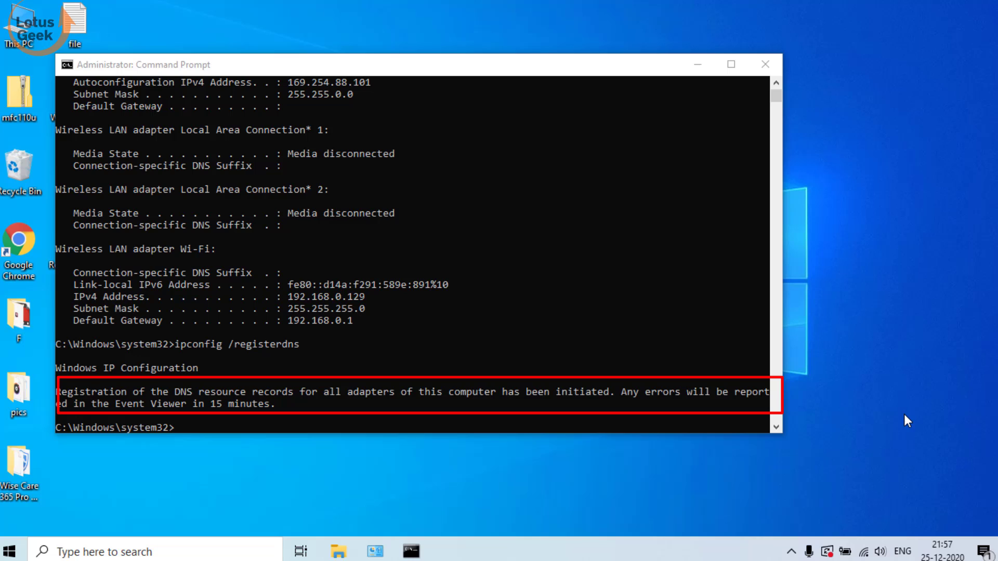
pyautogui.click(748, 390)
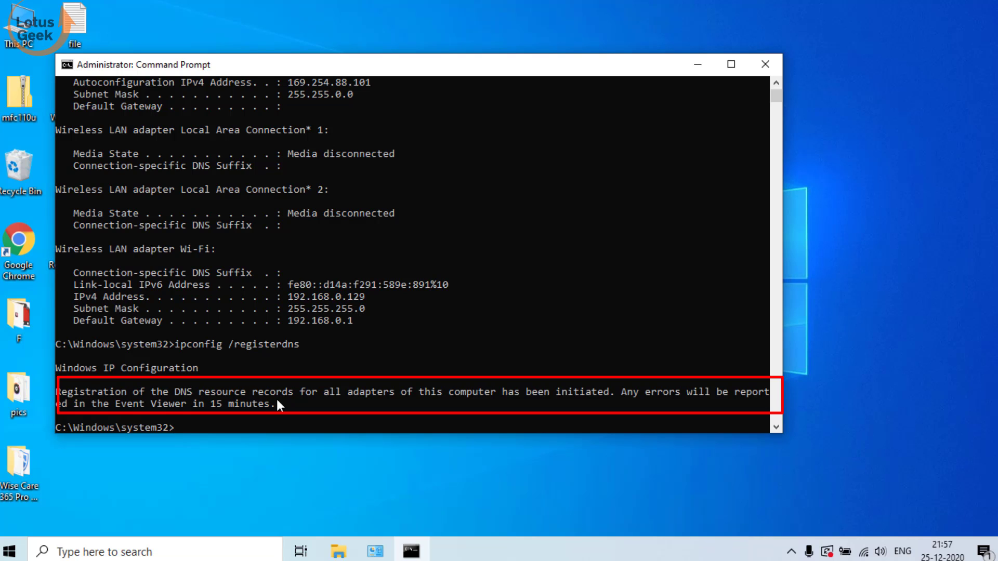
pyautogui.click(289, 404)
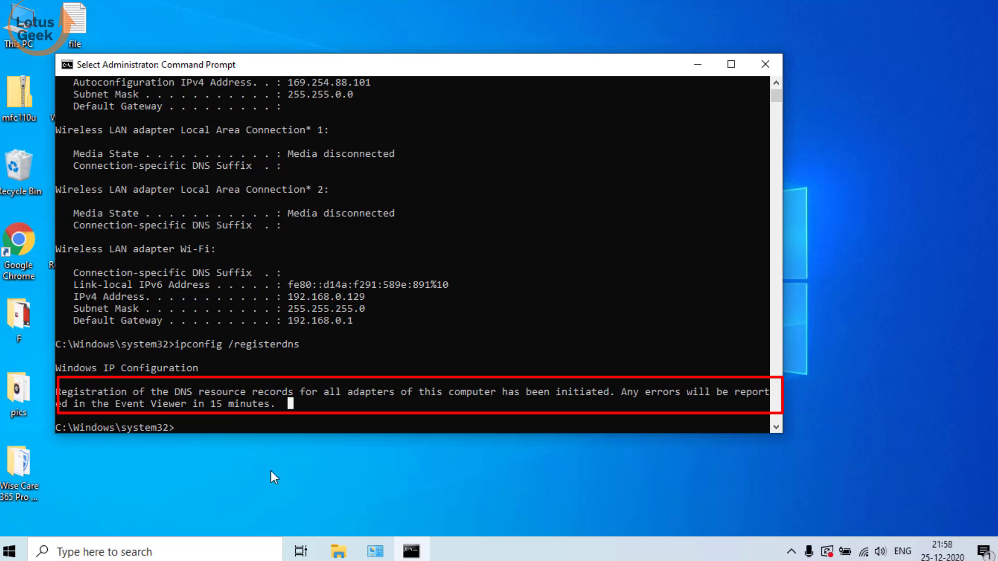
# - Close the administrator Command Prompt window
pyautogui.click(771, 64)
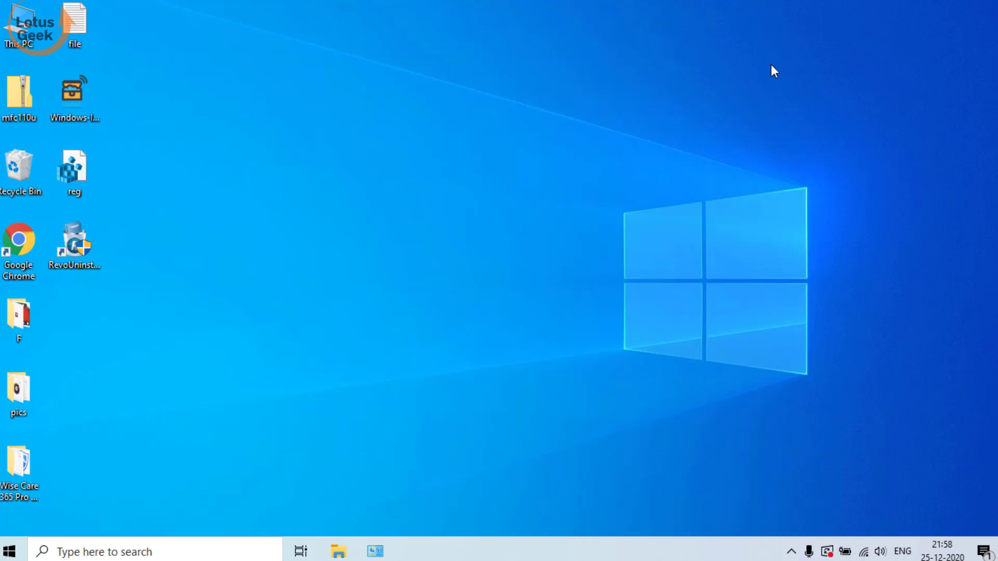